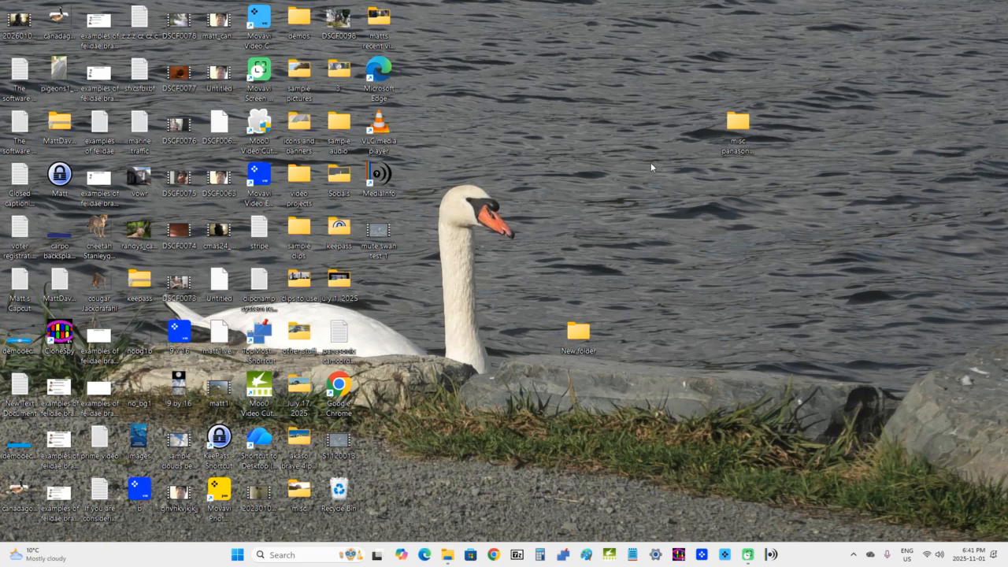
- Open the Clipchamp website in Chrome and sign in with the saved Microsoft account
{"action": "left_click", "coordinate": [492, 554]}
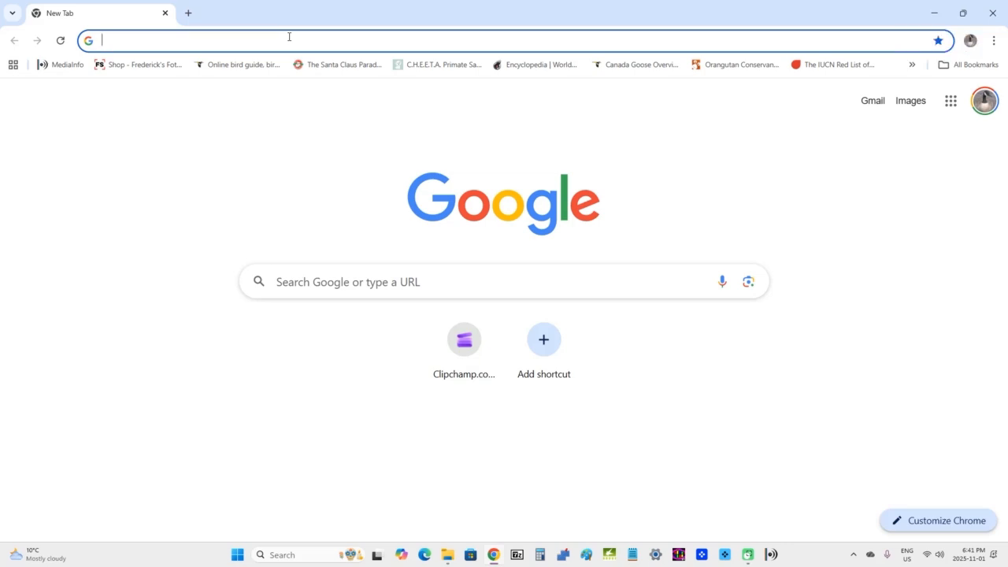
{"action": "left_click", "coordinate": [466, 355]}
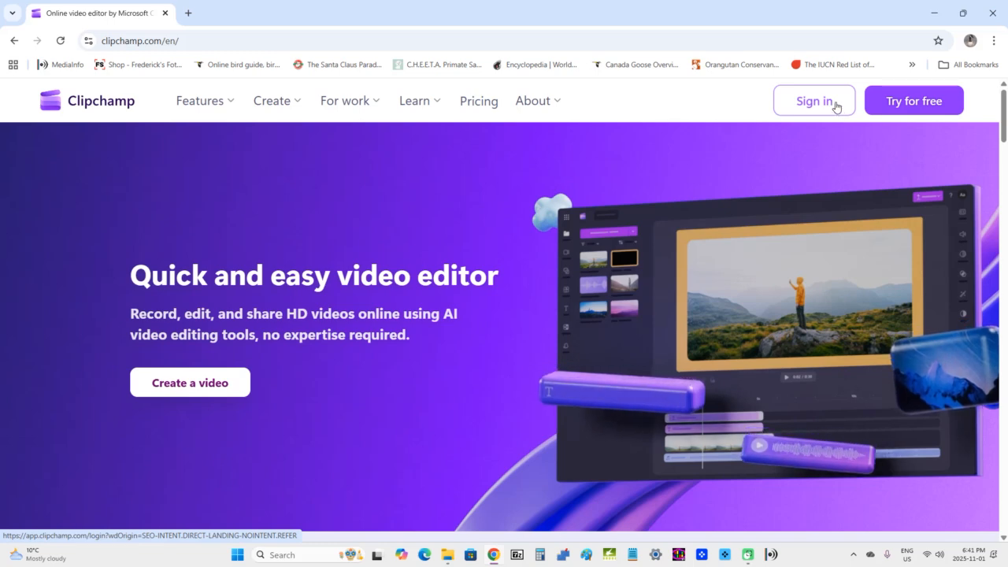
{"action": "left_click", "coordinate": [799, 102]}
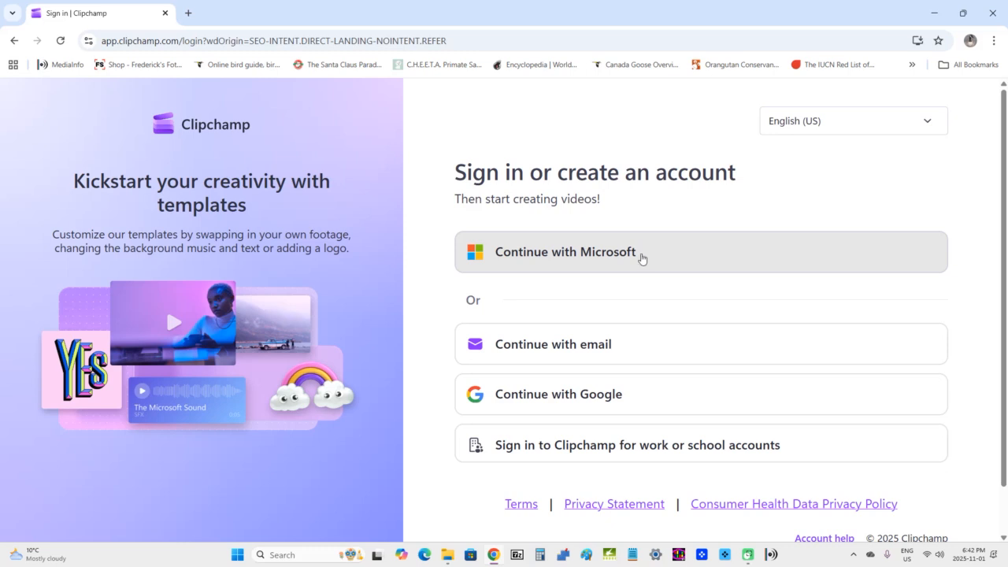
{"action": "left_click", "coordinate": [594, 260]}
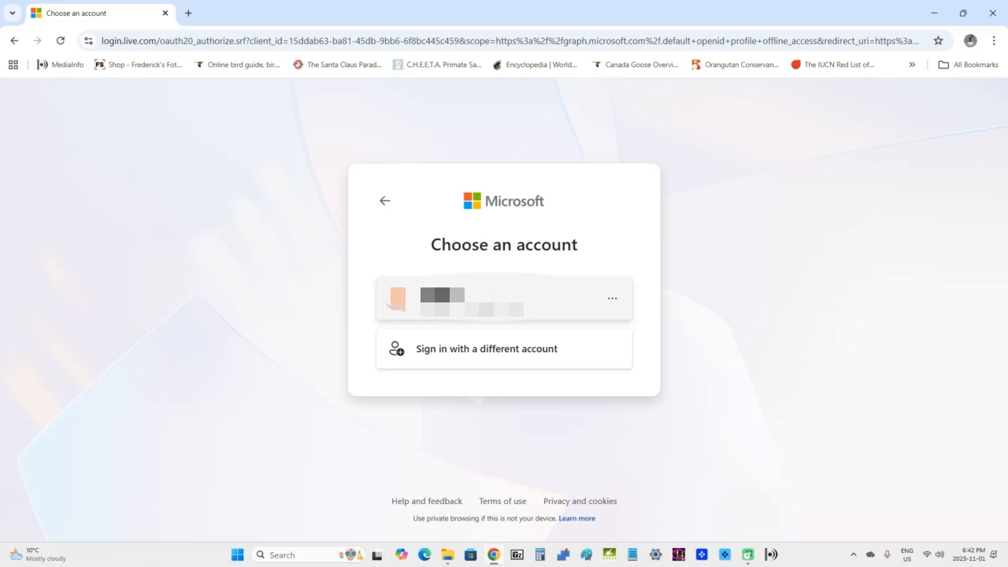
{"action": "left_click", "coordinate": [504, 299]}
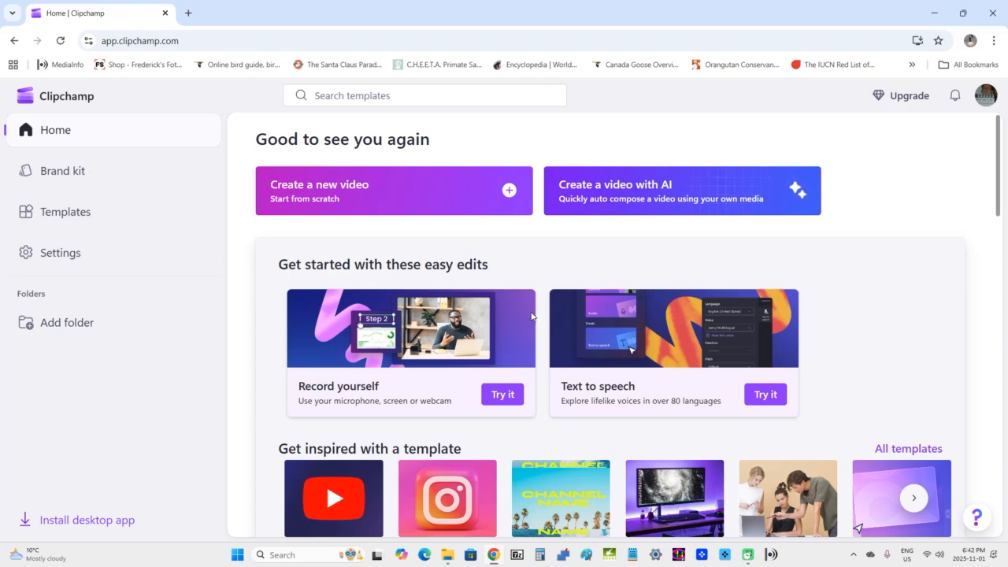
- Create a new video from scratch titled "Crossfade transition" in the Wide 16:9 size
{"action": "left_click", "coordinate": [387, 204]}
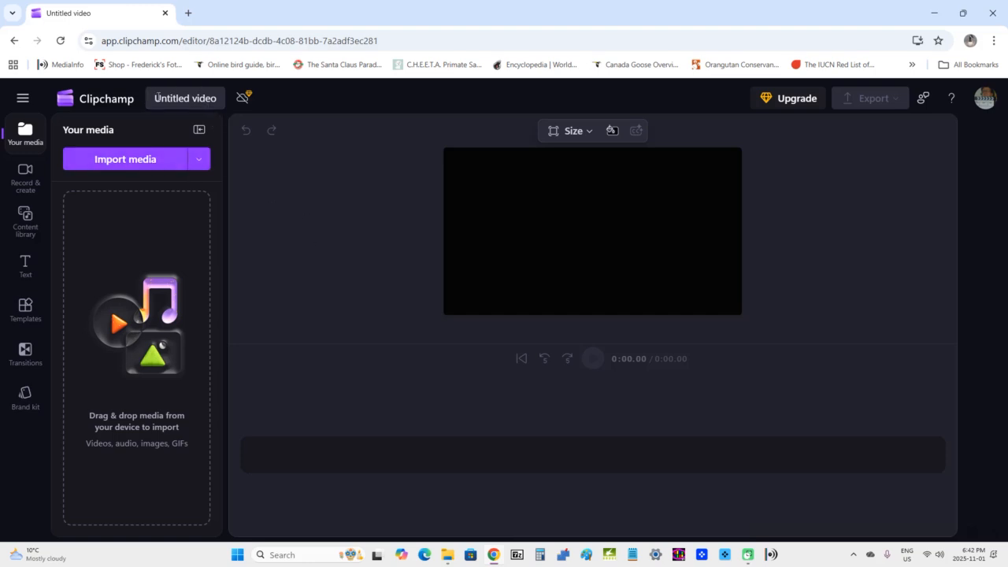
{"action": "left_click", "coordinate": [157, 98]}
{"action": "key", "text": "BackSpace"}
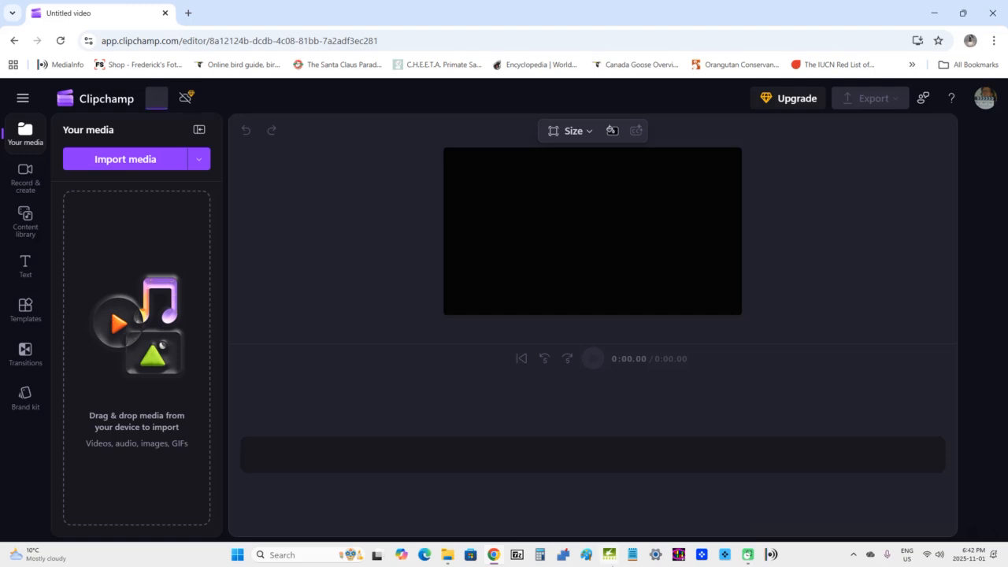
{"action": "type", "text": "Cr"}
{"action": "type", "text": "ossfade"}
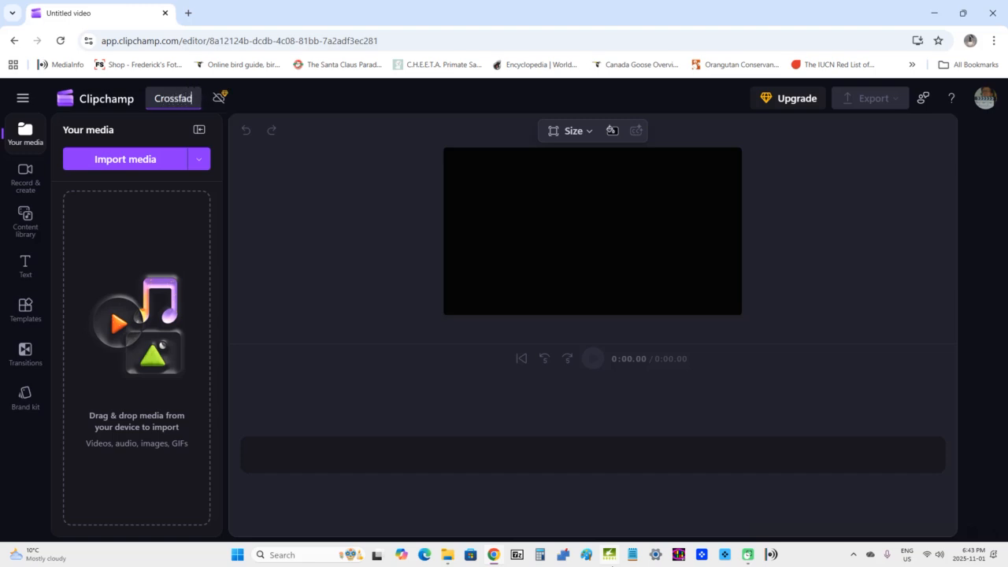
{"action": "type", "text": " tra"}
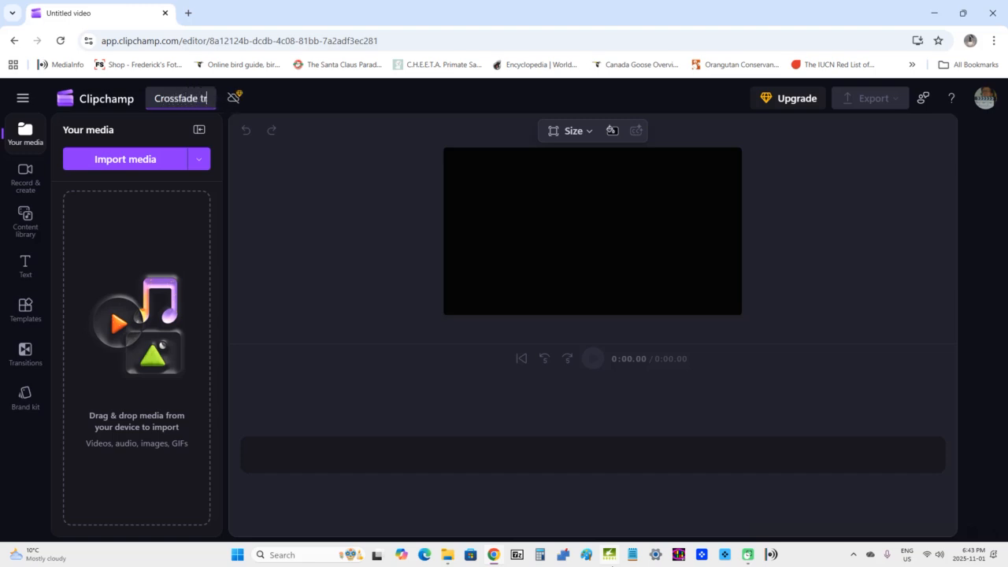
{"action": "type", "text": "nsit"}
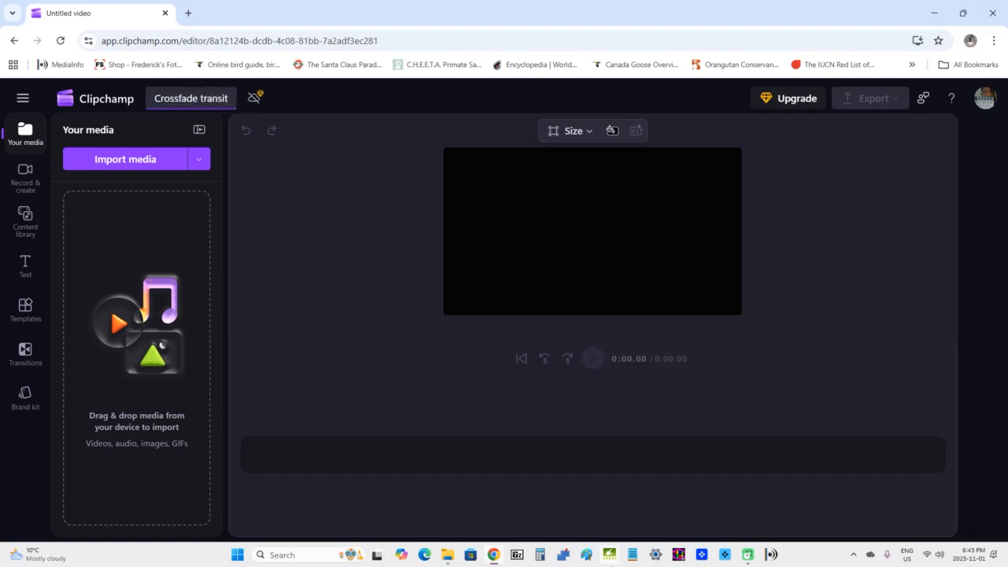
{"action": "type", "text": "ion"}
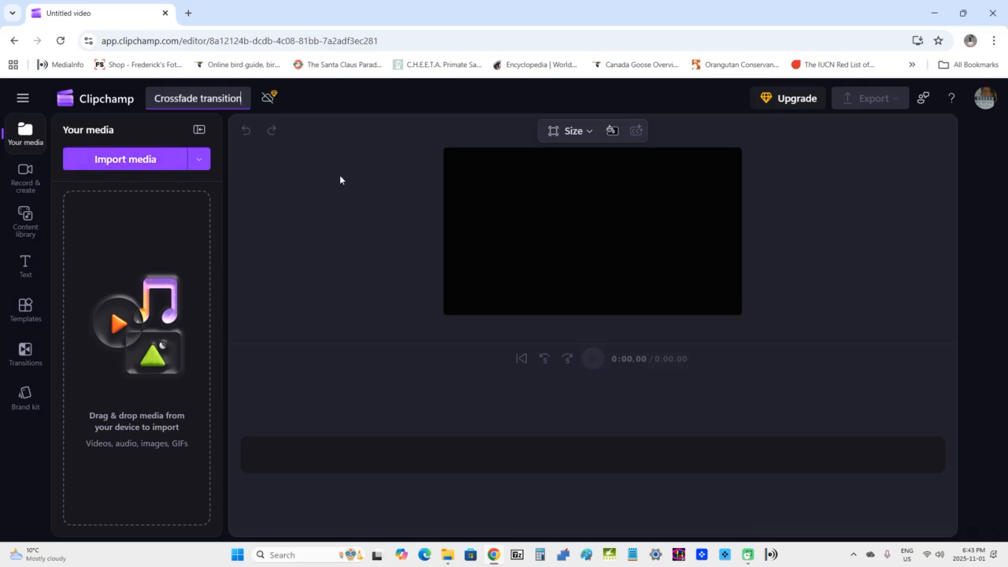
{"action": "left_click", "coordinate": [569, 135]}
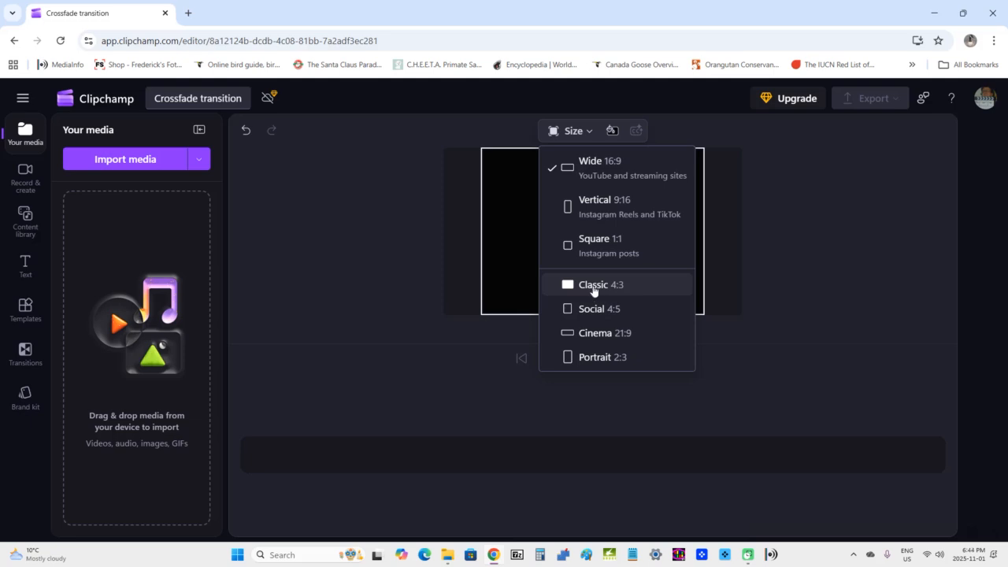
{"action": "left_click", "coordinate": [613, 171]}
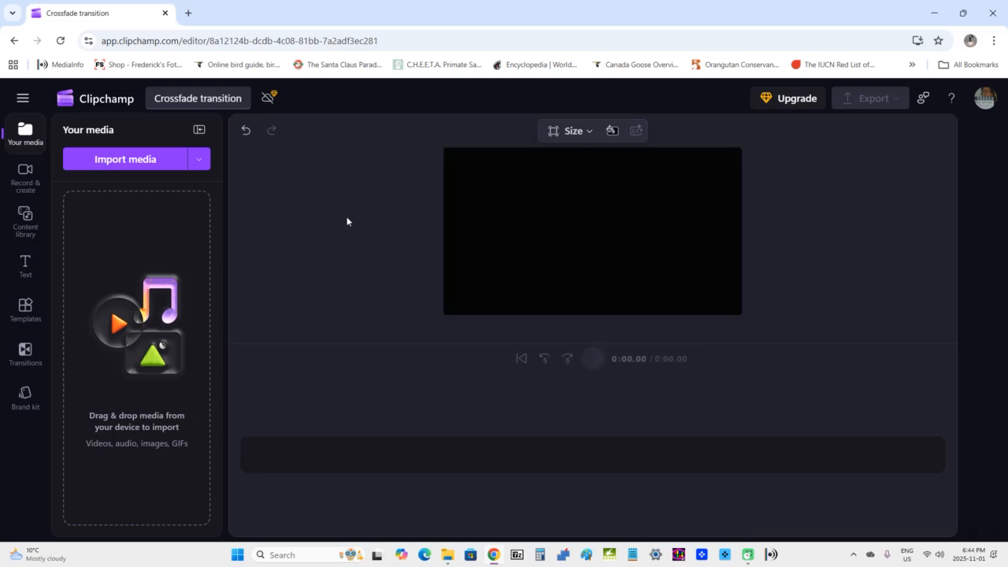
- Import the clips S1120026 and S1120042 from the crossfade folder into the project's media
{"action": "left_click", "coordinate": [114, 160]}
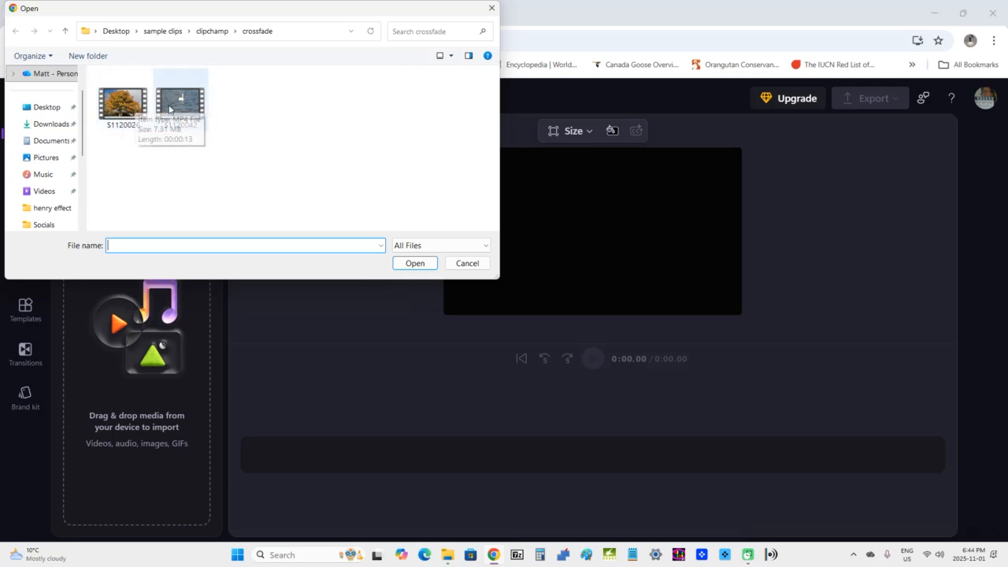
{"action": "left_click", "coordinate": [134, 109]}
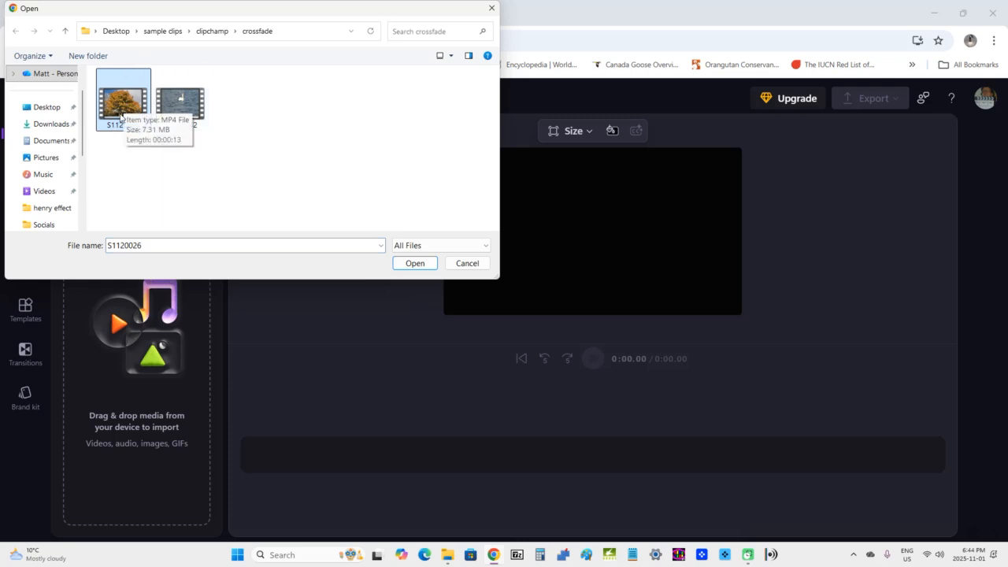
{"action": "left_click", "coordinate": [181, 111], "text": "ctrl"}
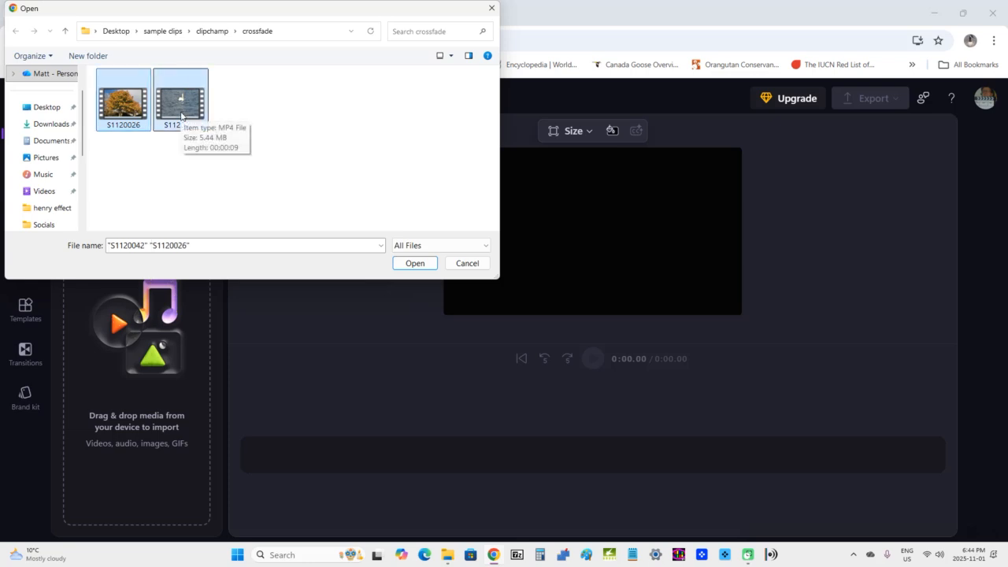
{"action": "left_click", "coordinate": [414, 263]}
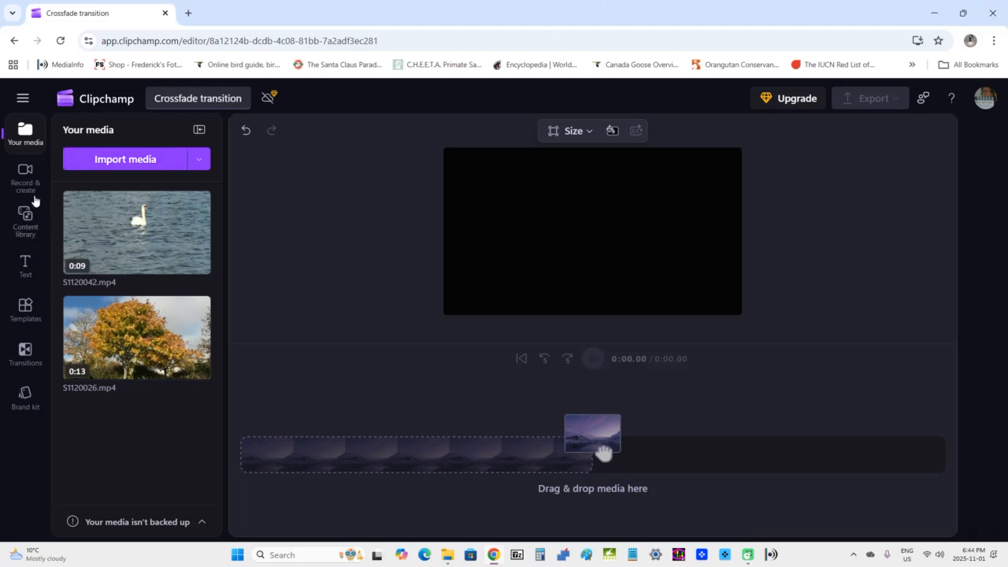
- Add the swan clip S1120042.mp4 to the timeline, followed by the tree clip S1120026.mp4
{"action": "mouse_move", "coordinate": [182, 223]}
{"action": "mouse_move", "coordinate": [81, 313]}
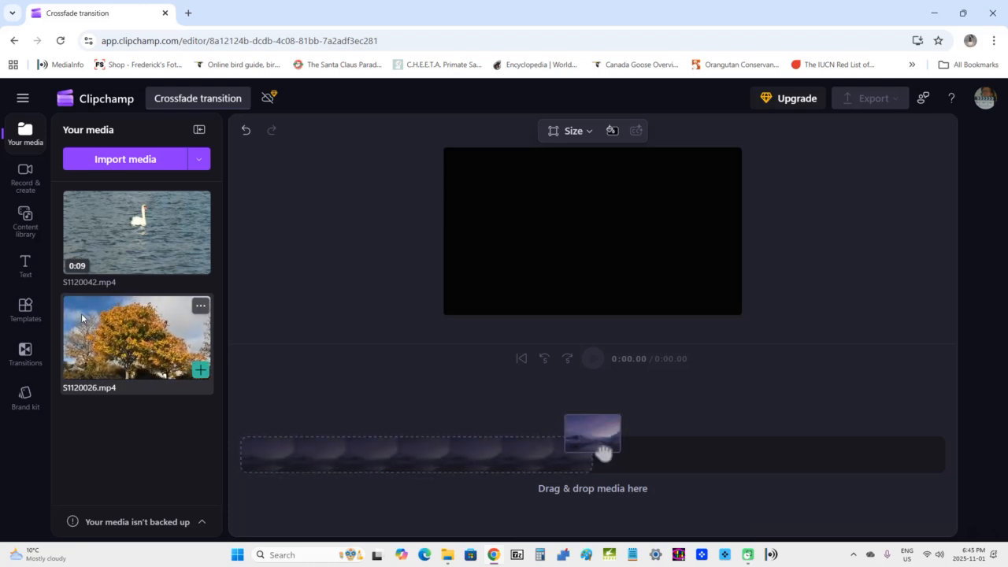
{"action": "mouse_move", "coordinate": [166, 266]}
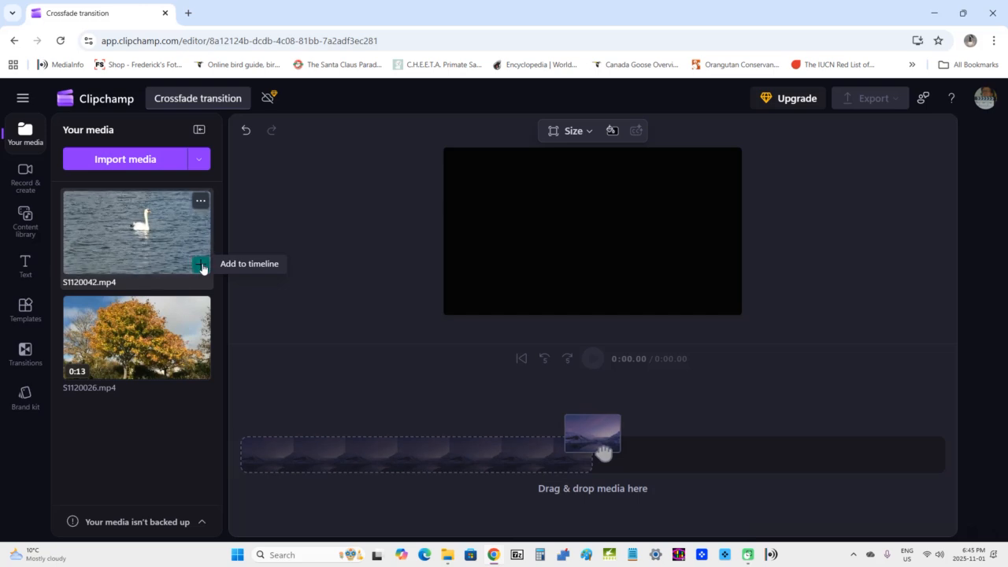
{"action": "left_click", "coordinate": [202, 265]}
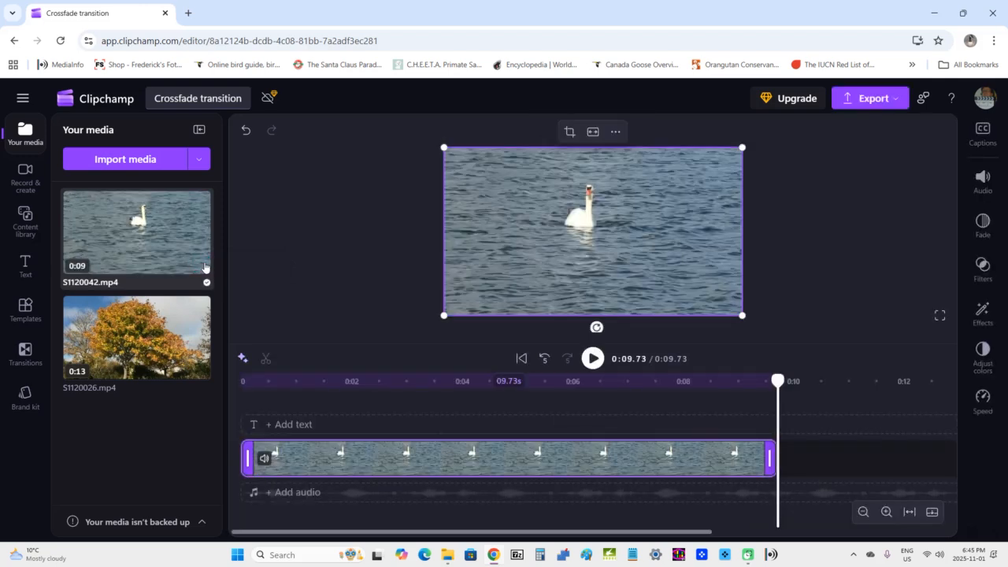
{"action": "mouse_move", "coordinate": [197, 368]}
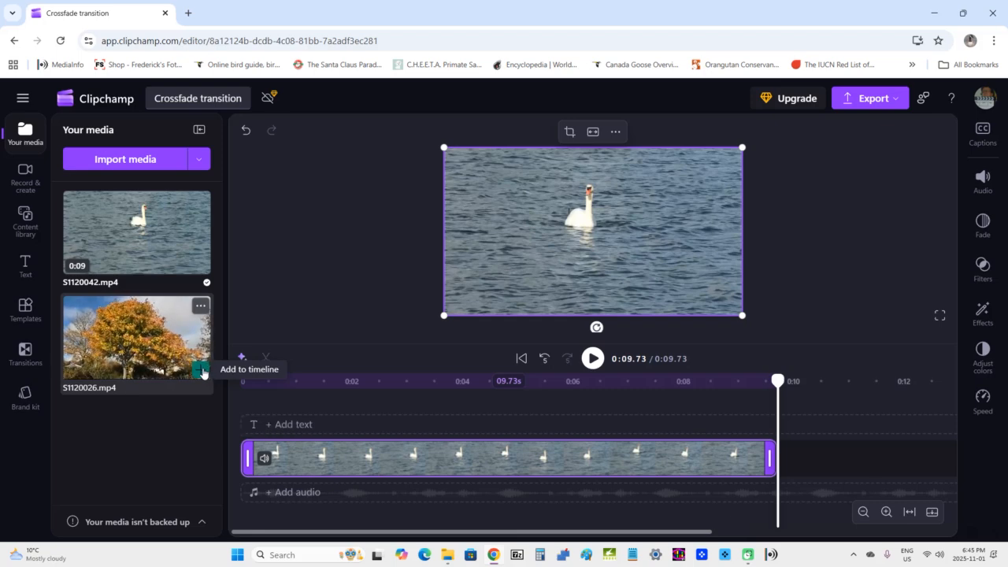
{"action": "left_click", "coordinate": [201, 370]}
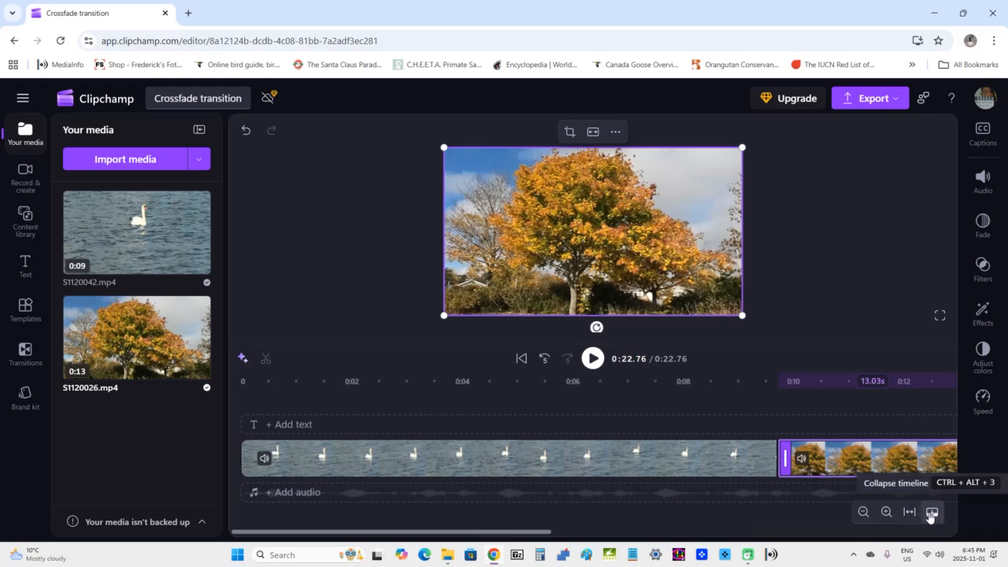
- Play the two-clip sequence from the start to review the plain cut between the swan and tree clips
{"action": "left_click", "coordinate": [862, 513]}
{"action": "left_click", "coordinate": [862, 512]}
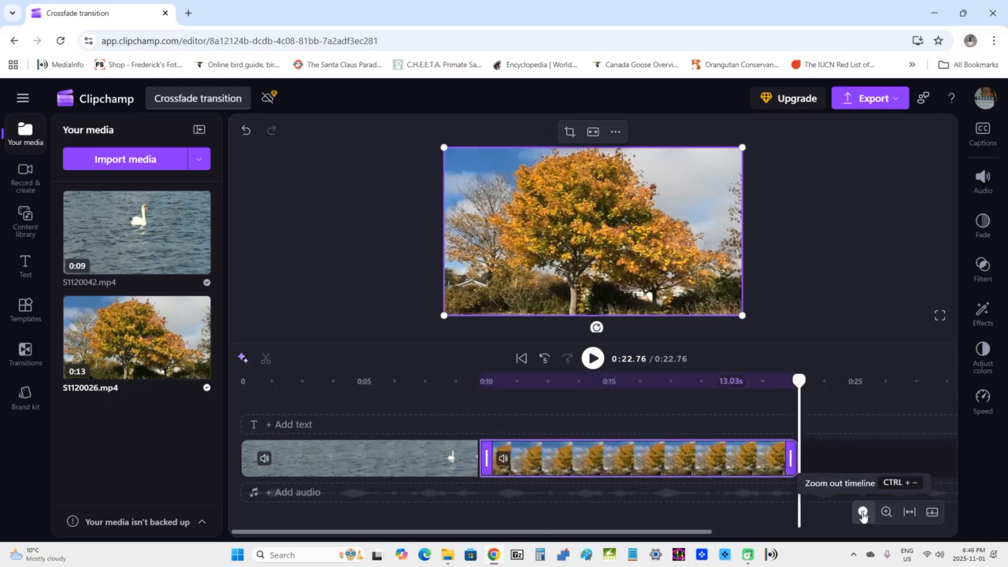
{"action": "left_click", "coordinate": [863, 512]}
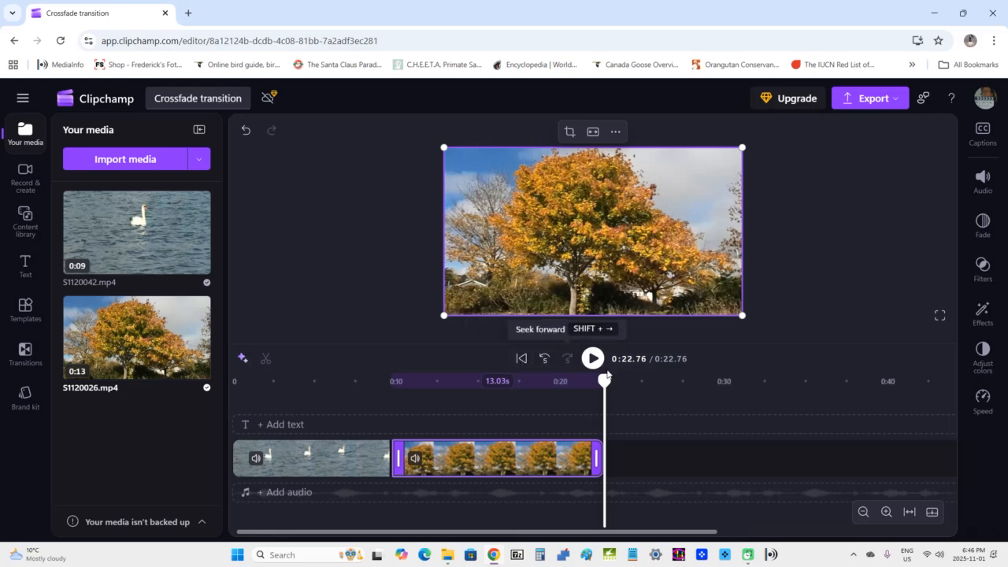
{"action": "left_click_drag", "start_coordinate": [604, 381], "coordinate": [571, 381]}
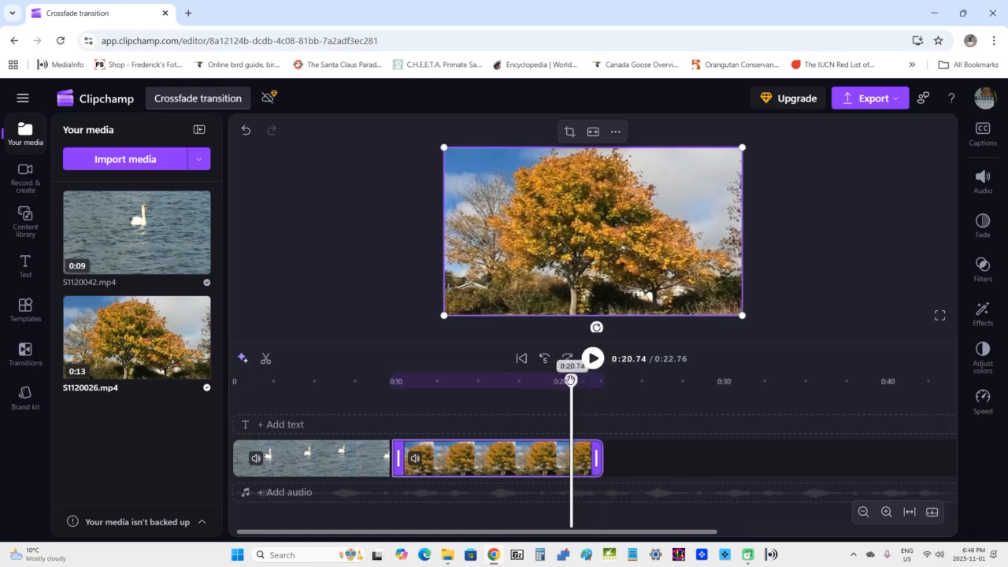
{"action": "left_click", "coordinate": [521, 359]}
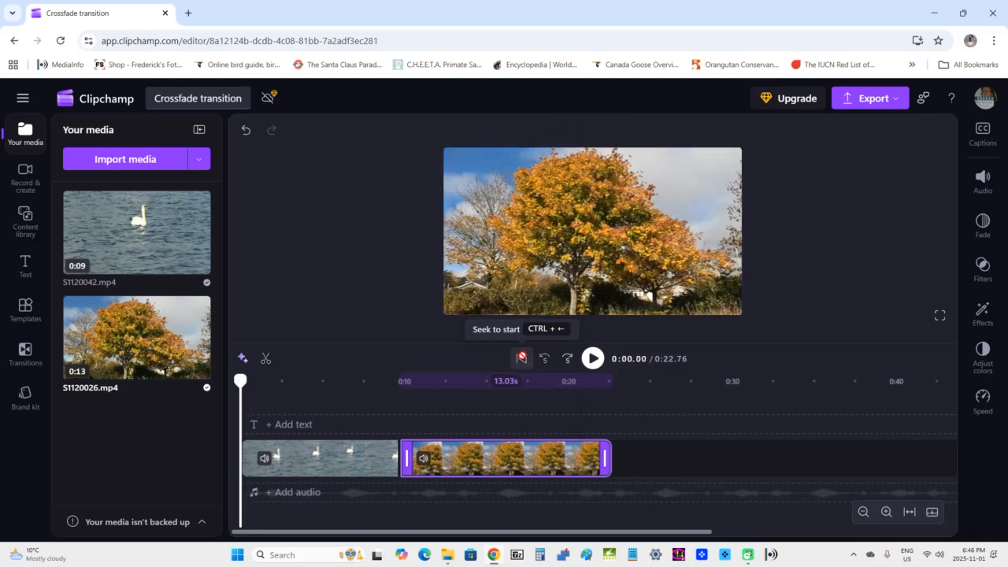
{"action": "left_click", "coordinate": [598, 361]}
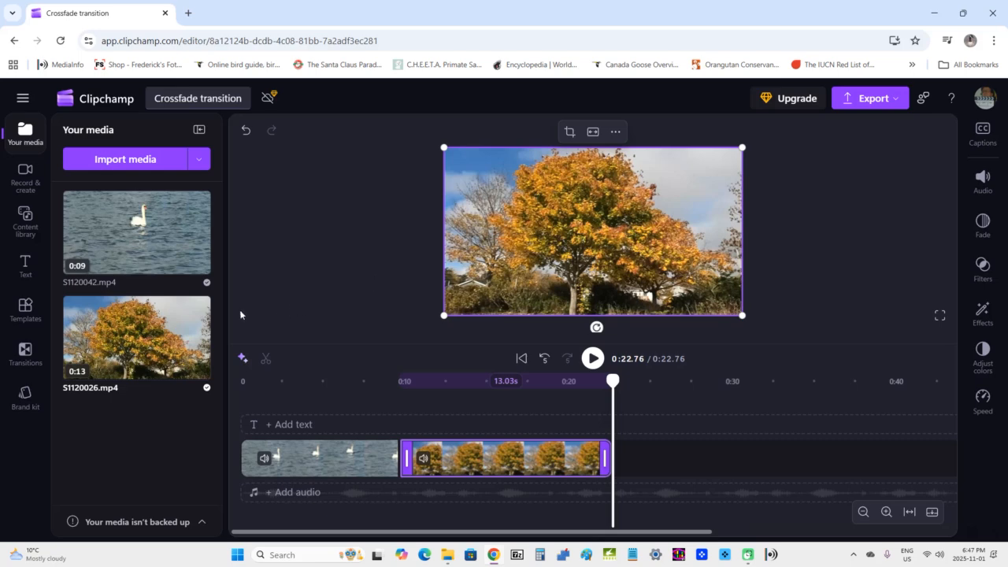
- Add the Cross fade transition between the swan clip and the tree clip on the timeline
{"action": "left_click", "coordinate": [26, 354]}
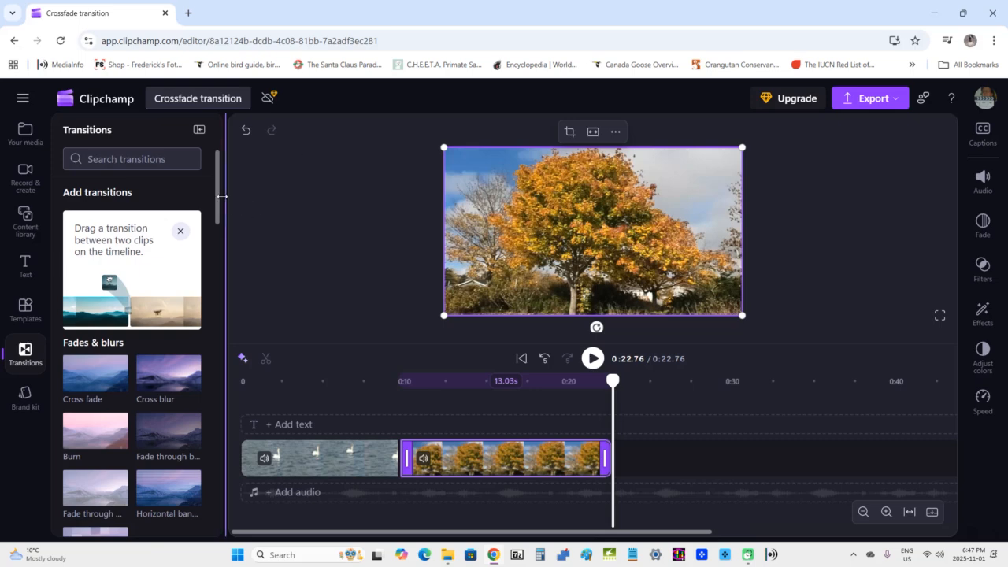
{"action": "scroll", "coordinate": [219, 197], "scroll_direction": "down", "scroll_amount": 2}
{"action": "scroll", "coordinate": [218, 175], "scroll_direction": "up", "scroll_amount": 2}
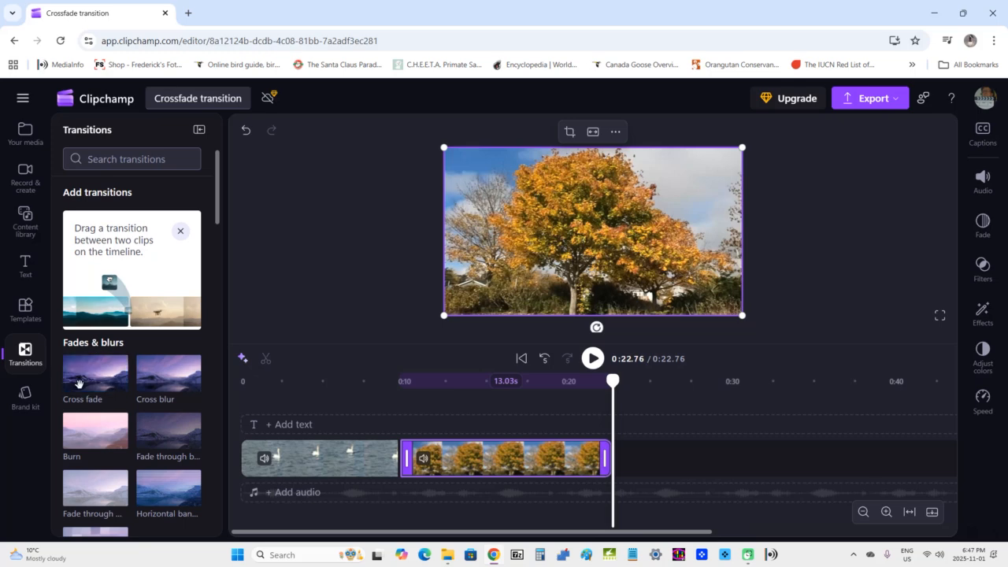
{"action": "left_click_drag", "start_coordinate": [79, 384], "coordinate": [402, 463]}
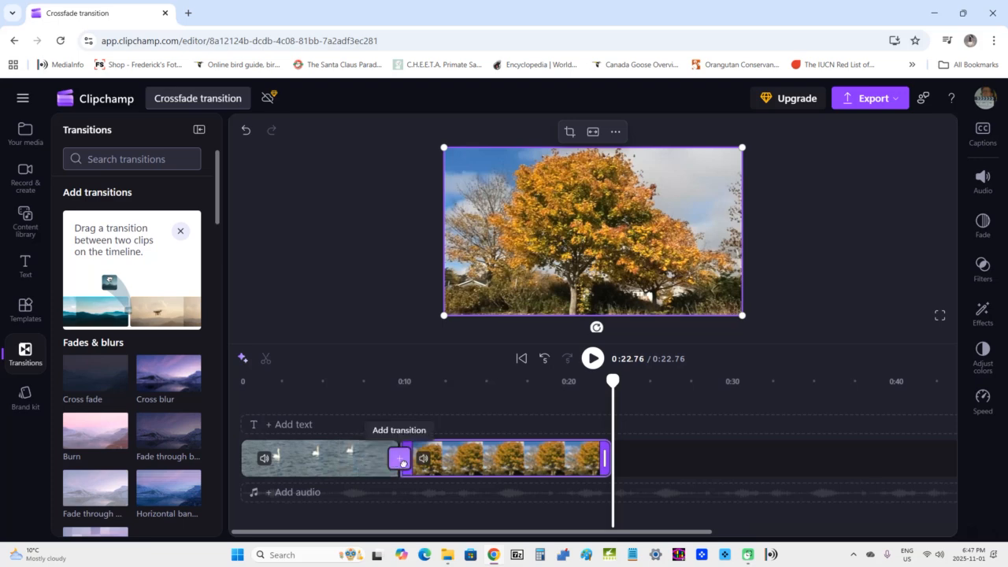
{"action": "left_click", "coordinate": [400, 459]}
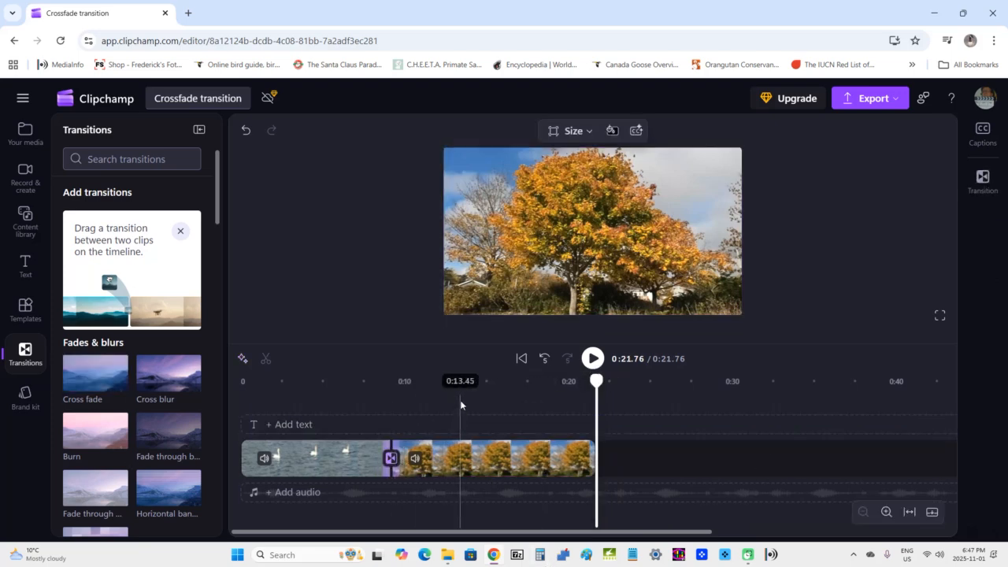
{"action": "left_click", "coordinate": [573, 458]}
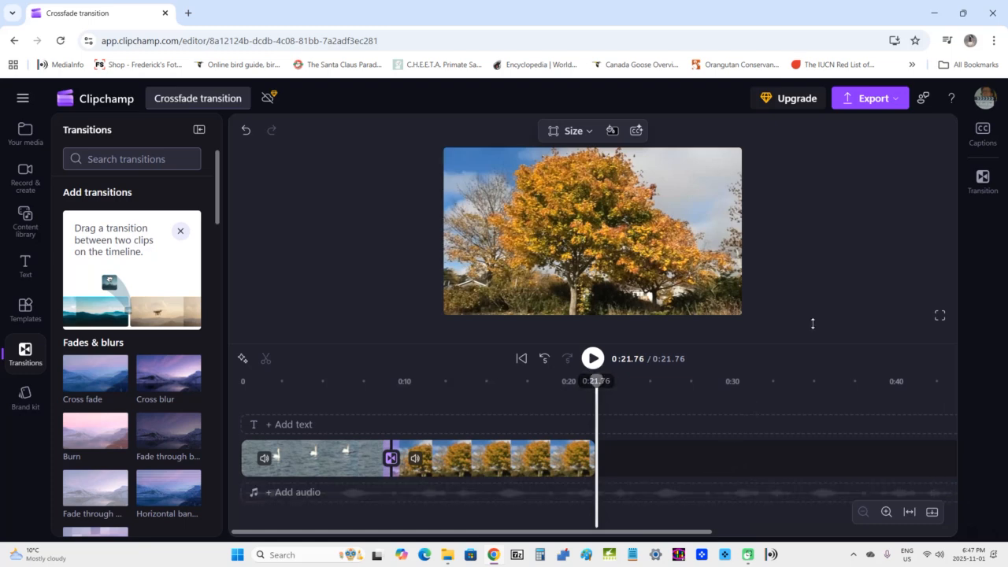
- Export the finished video as an MP4 file at 720p quality
{"action": "left_click", "coordinate": [874, 100]}
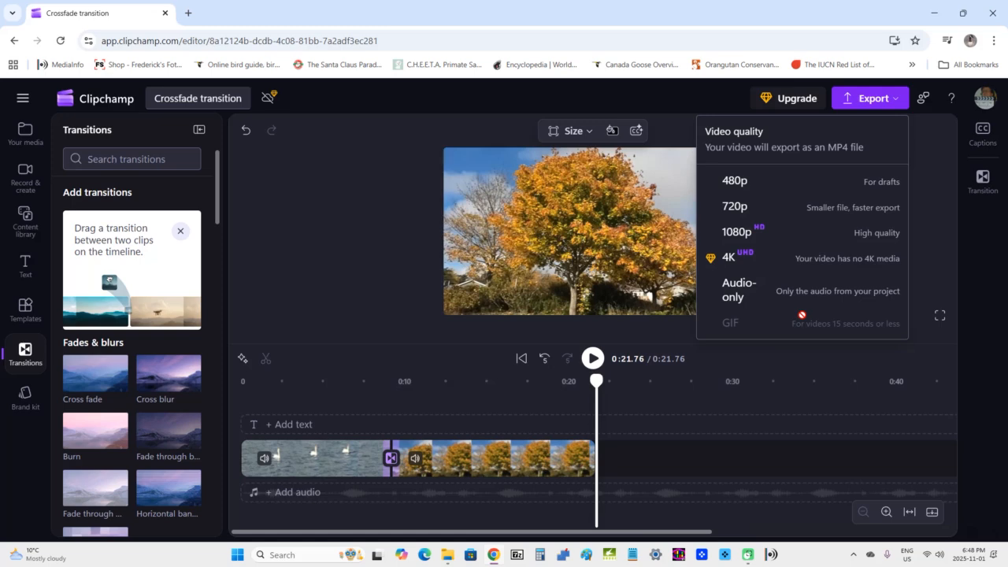
{"action": "left_click", "coordinate": [821, 208]}
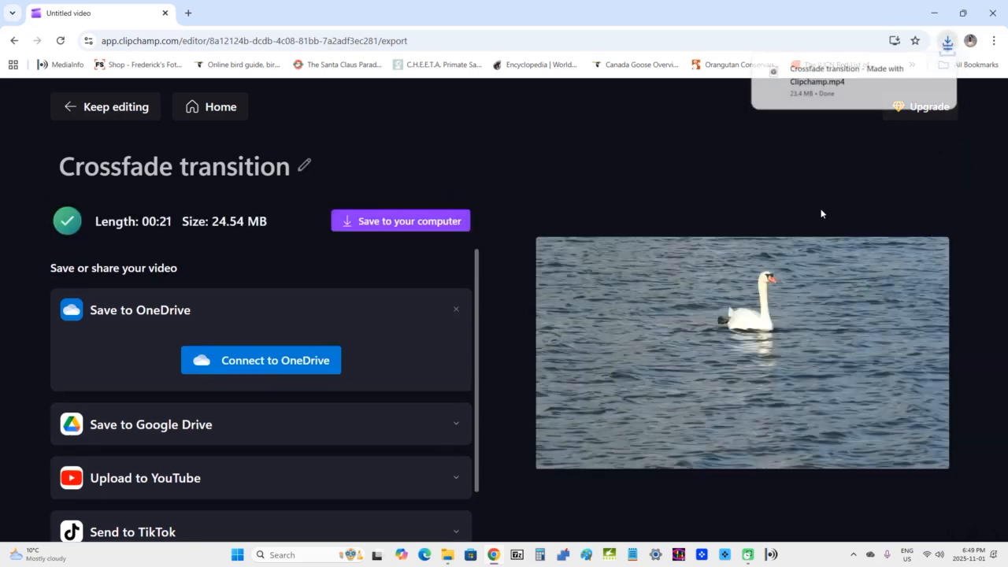
{"action": "mouse_move", "coordinate": [852, 99]}
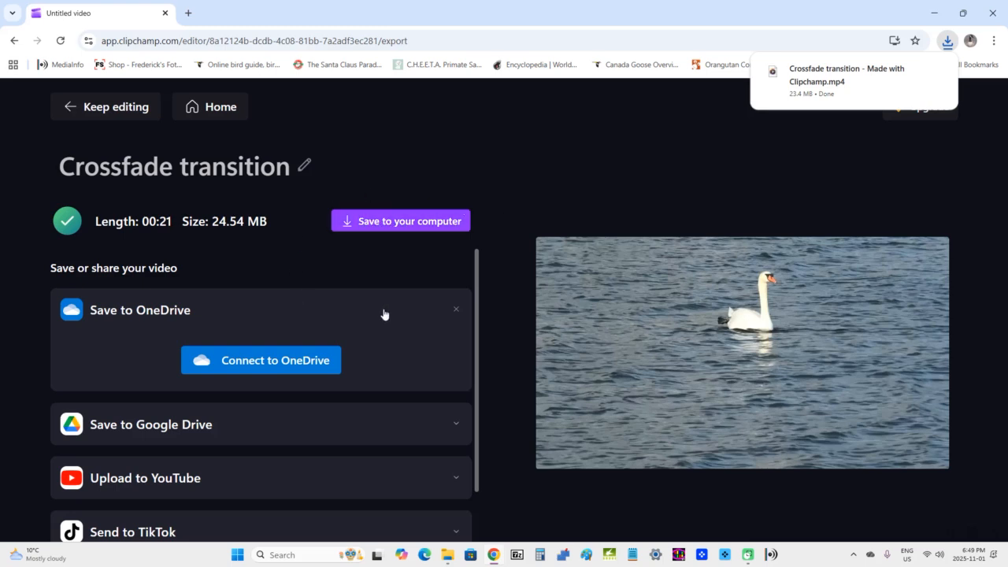
- Save the exported video to the computer as the MP4 file "Crossfade transition - Made with Clipchamp" in the crossfade folder
{"action": "left_click", "coordinate": [423, 221]}
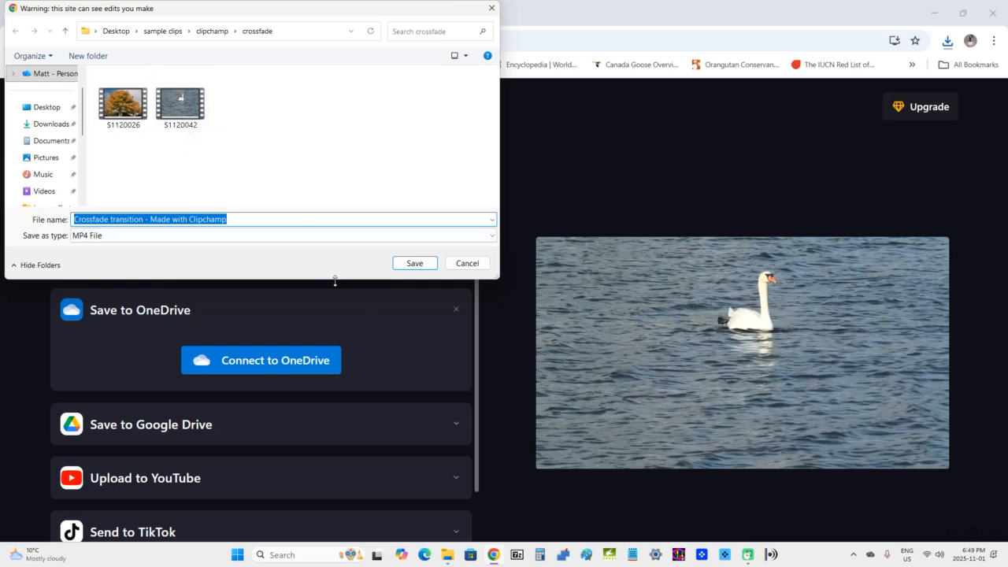
{"action": "left_click", "coordinate": [415, 265]}
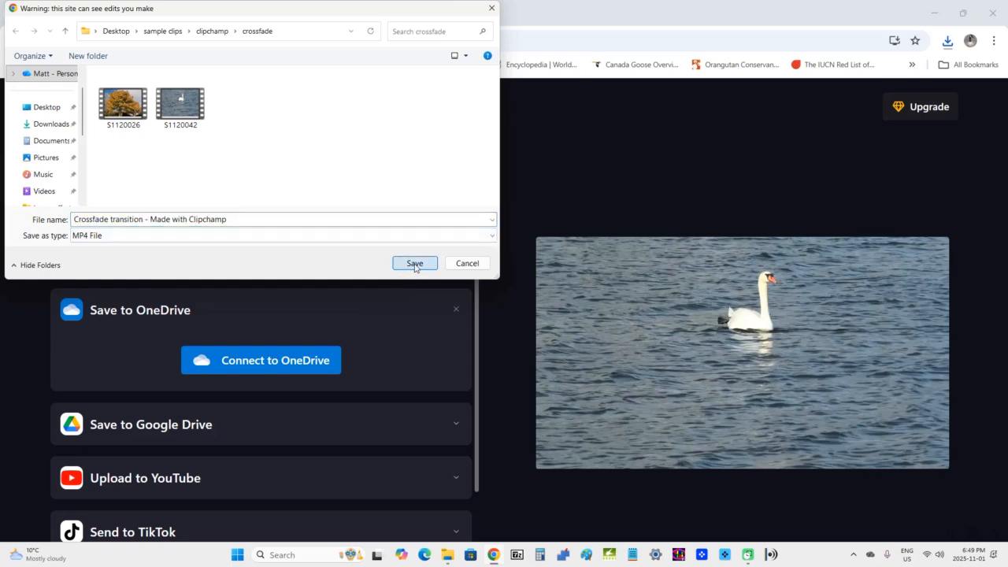
{"action": "left_click", "coordinate": [415, 264]}
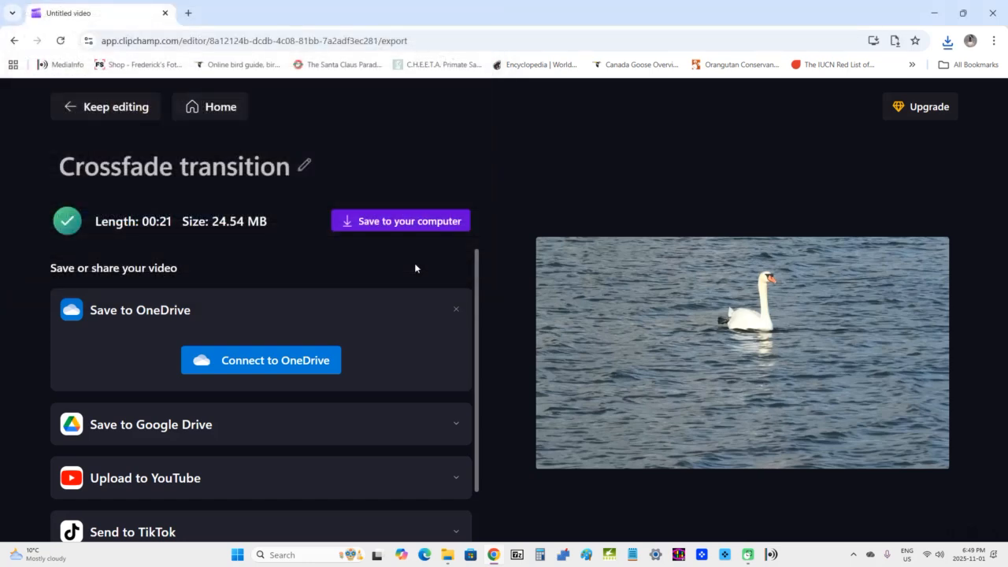
- Play the saved "Crossfade transition - Made with Clipchamp" video from the clipchamp > crossfade folder in sample clips, then close the player and folder
{"action": "left_click", "coordinate": [935, 13]}
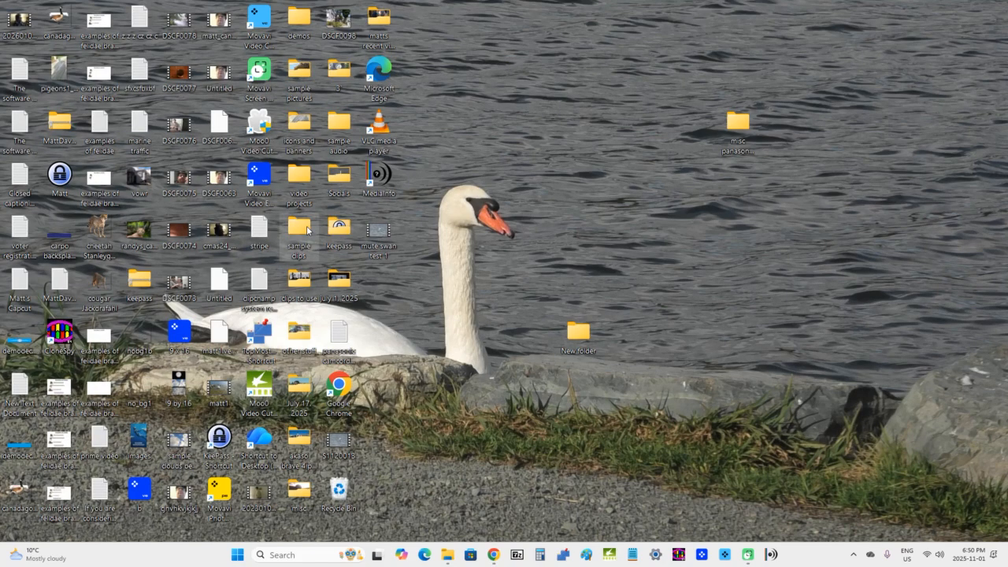
{"action": "double_click", "coordinate": [303, 241]}
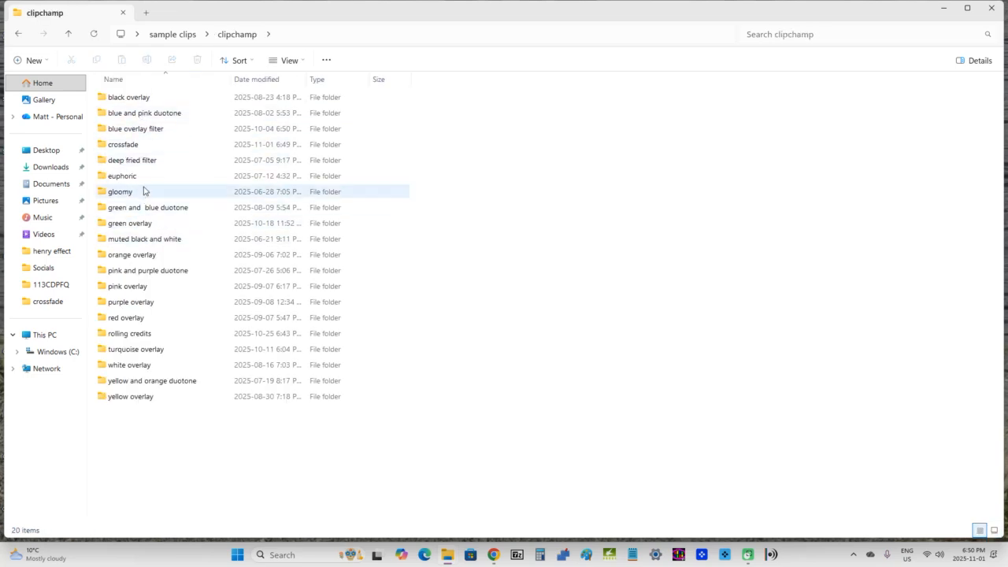
{"action": "double_click", "coordinate": [143, 145]}
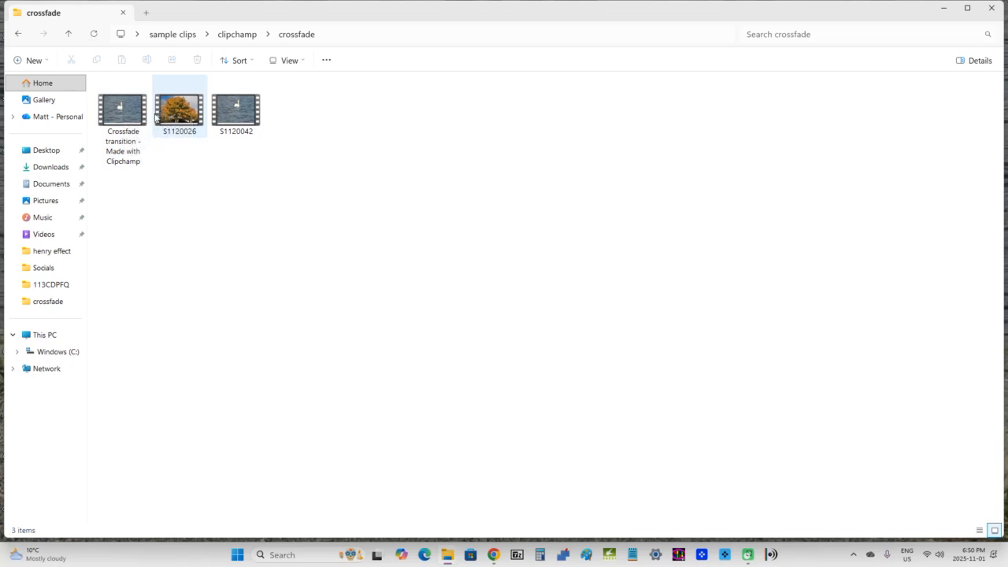
{"action": "double_click", "coordinate": [130, 120]}
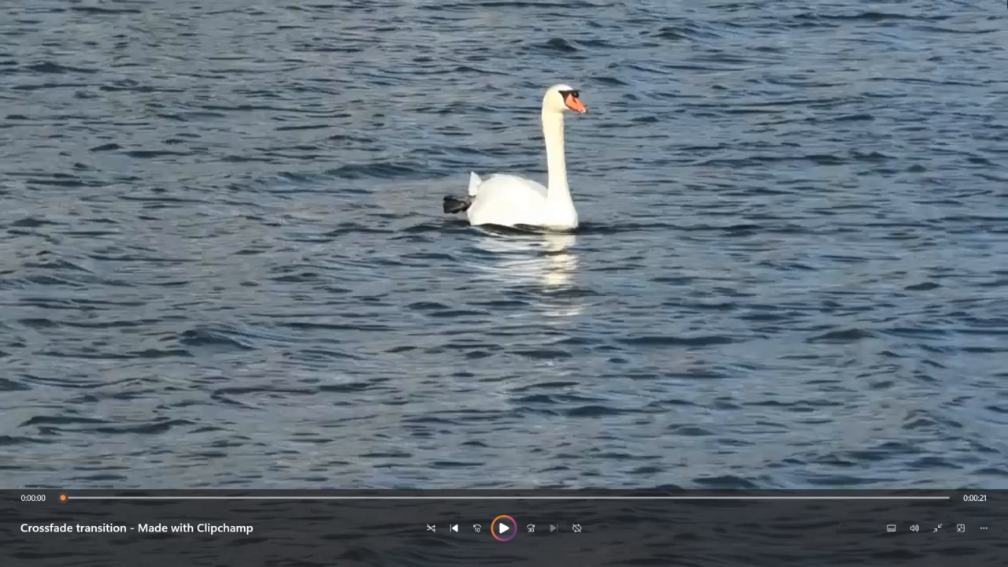
{"action": "left_click", "coordinate": [1005, 7]}
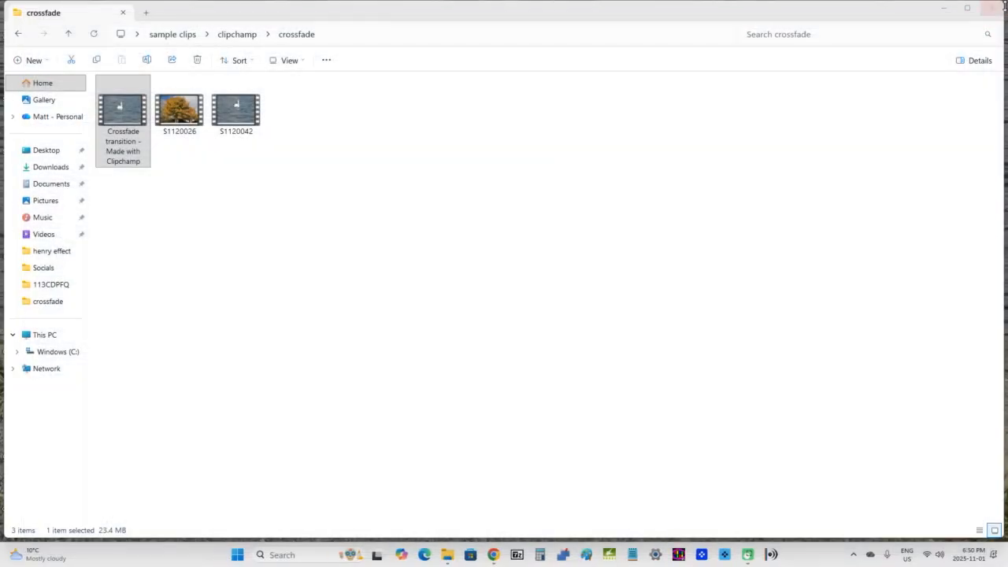
{"action": "left_click", "coordinate": [993, 9]}
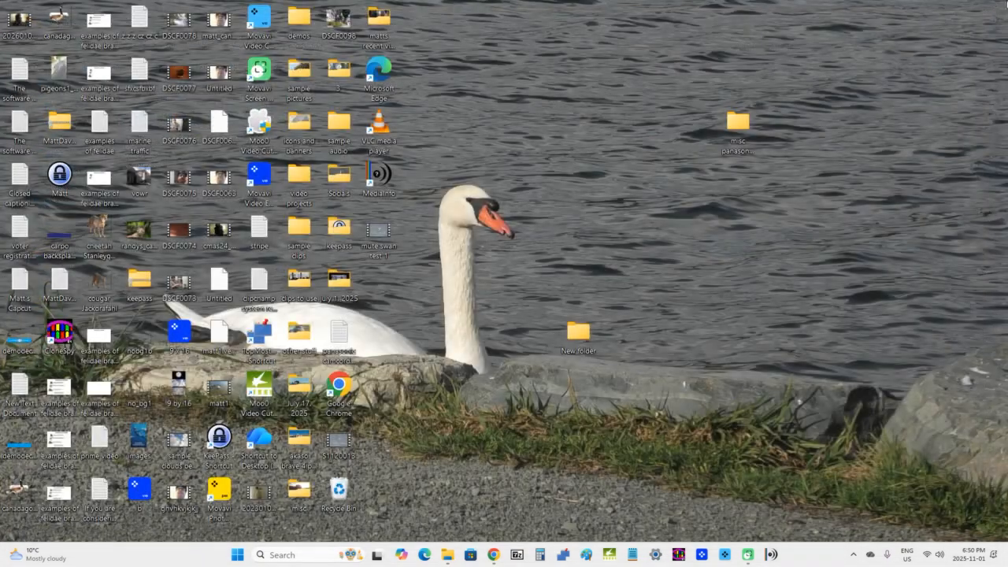
- Switch back to Clipchamp in Chrome and return from the export page to editing the project
{"action": "mouse_move", "coordinate": [487, 563]}
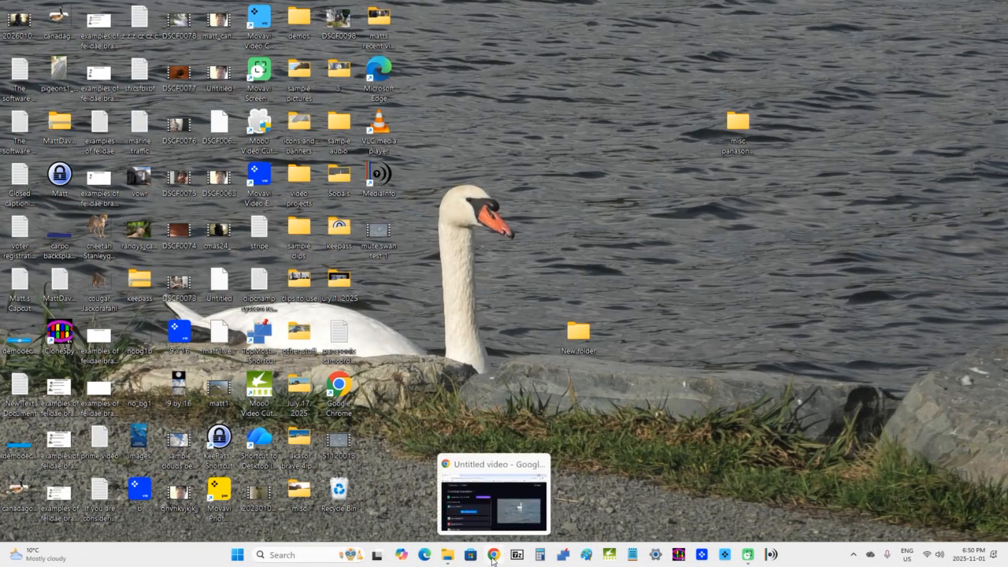
{"action": "left_click", "coordinate": [493, 556]}
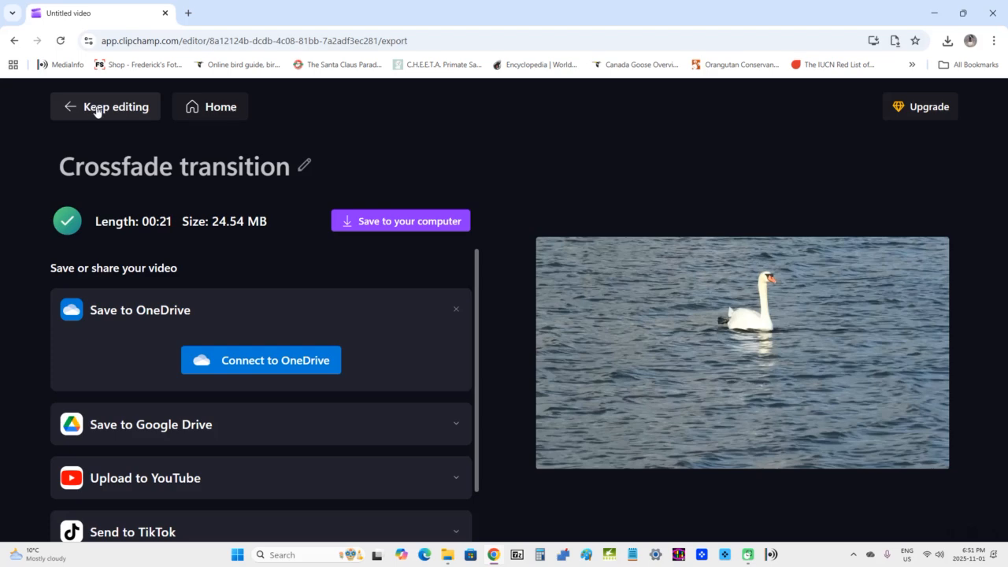
{"action": "left_click", "coordinate": [96, 110]}
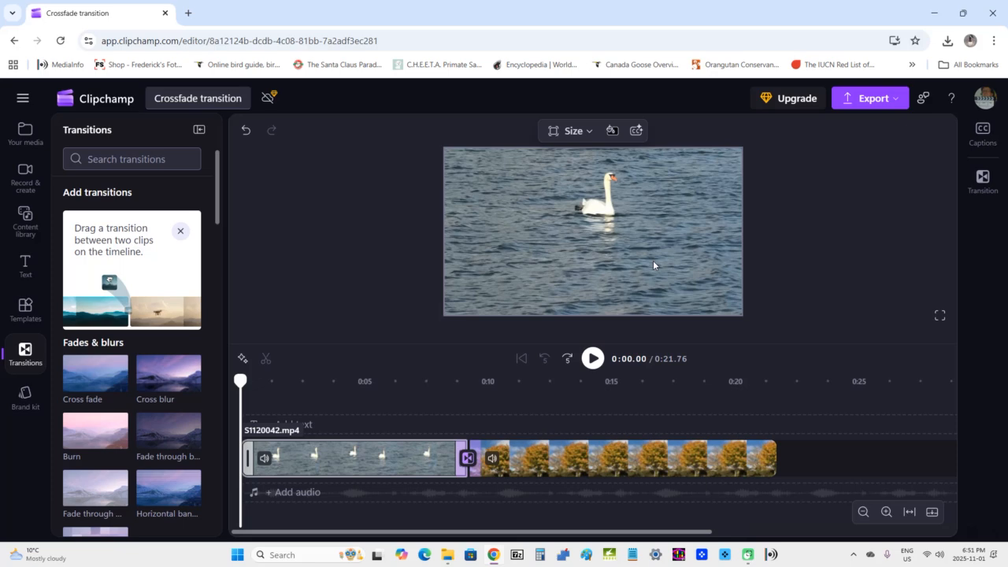
- Go back to the Clipchamp home page and reopen the saved "Crossfade transition" project from the existing videos
{"action": "left_click", "coordinate": [23, 102]}
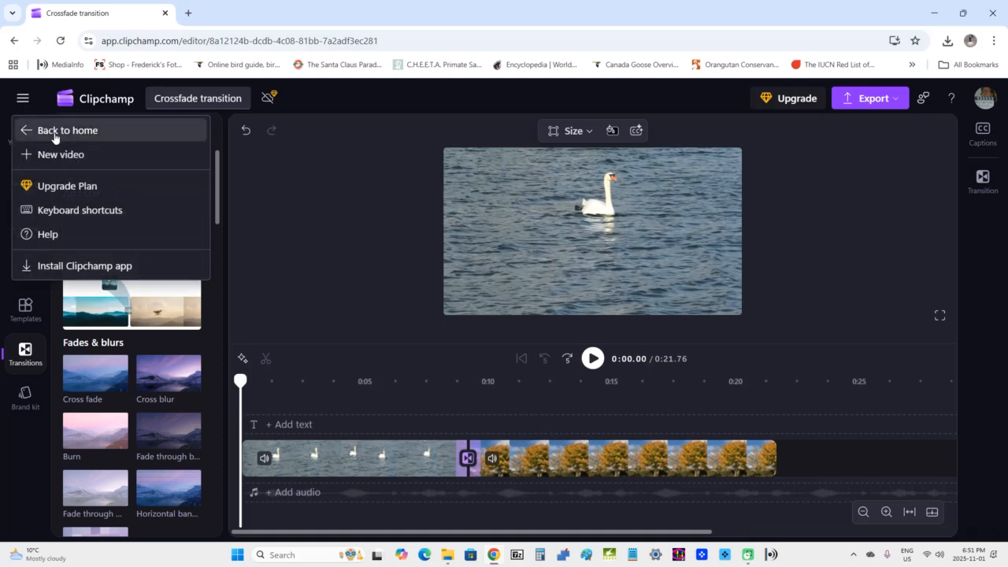
{"action": "left_click", "coordinate": [31, 133]}
{"action": "scroll", "coordinate": [659, 228], "scroll_direction": "down", "scroll_amount": 5}
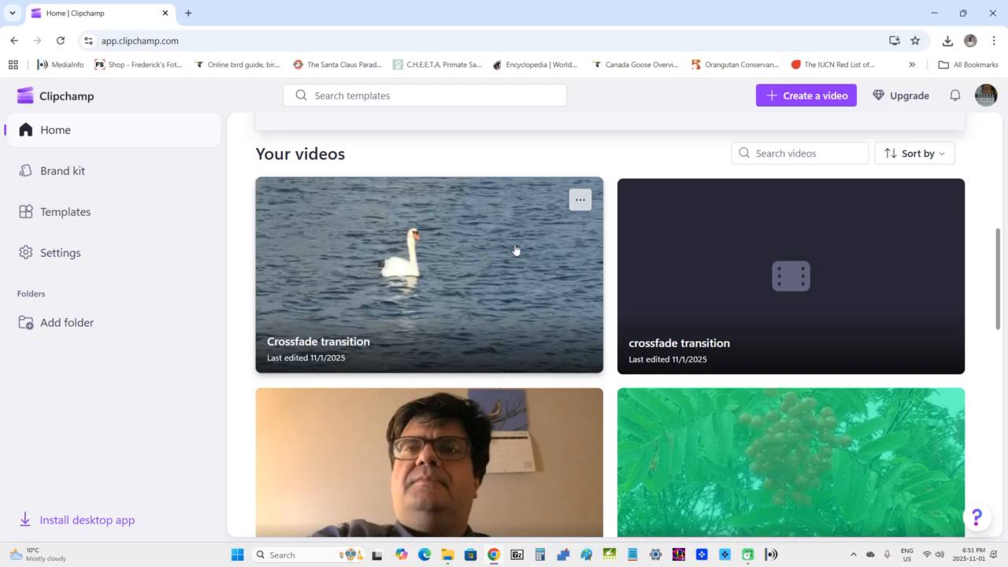
{"action": "left_click", "coordinate": [515, 250]}
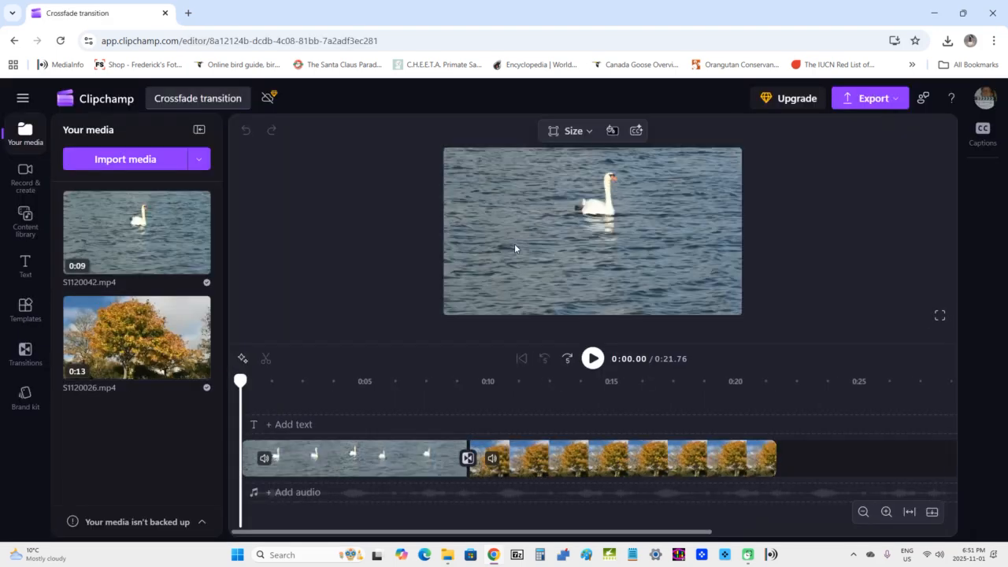
{"action": "left_click", "coordinate": [519, 246]}
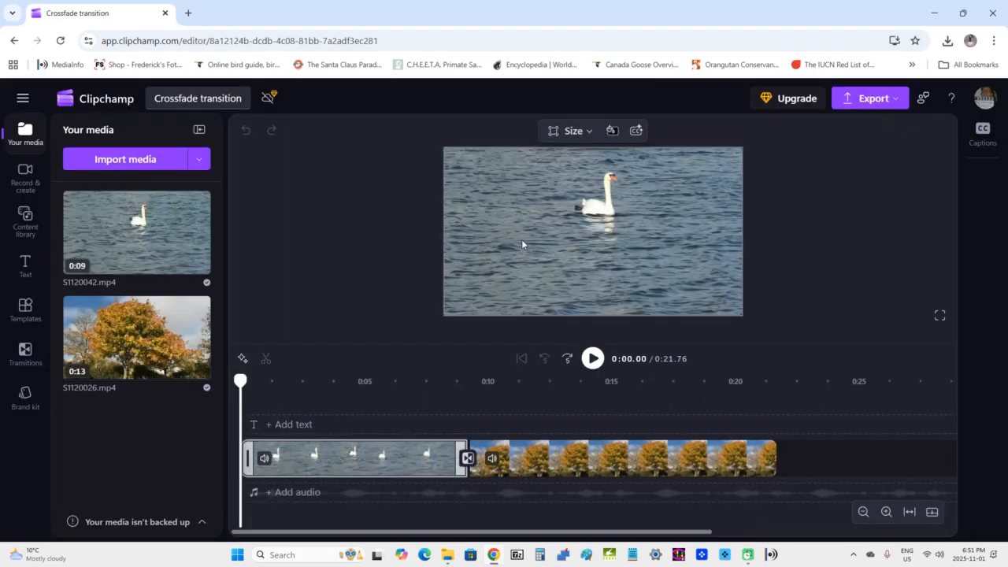